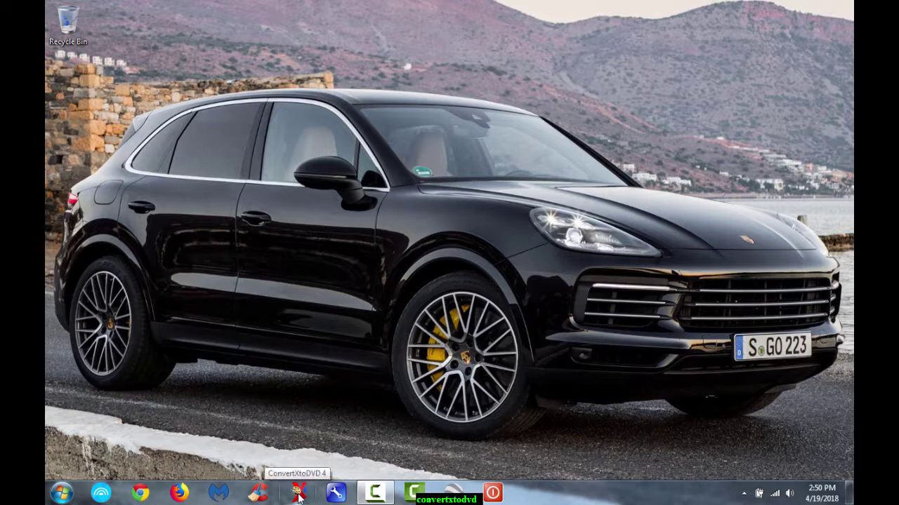
Step: Launch ConvertXtoDVD 4 from its taskbar icon
left_click(299, 495)
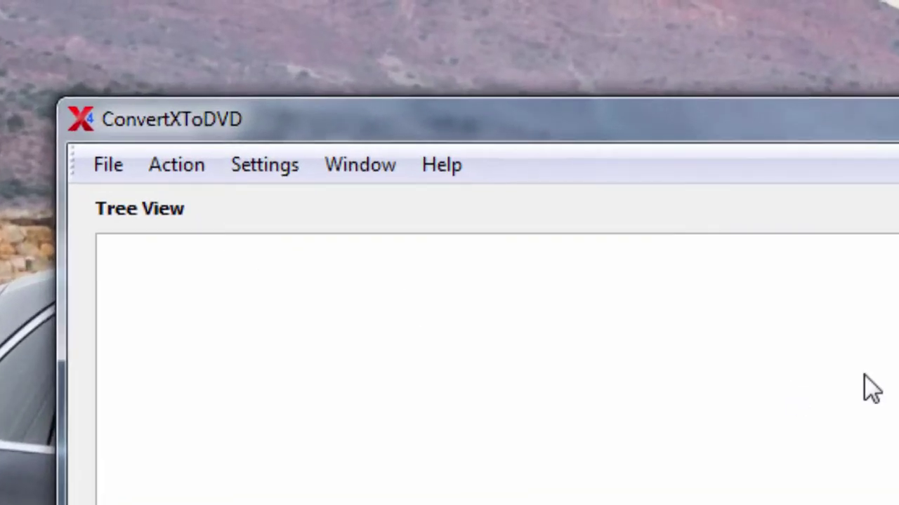
Step: Reach the Settings submenu through File > Action to list its categories
left_click(109, 172)
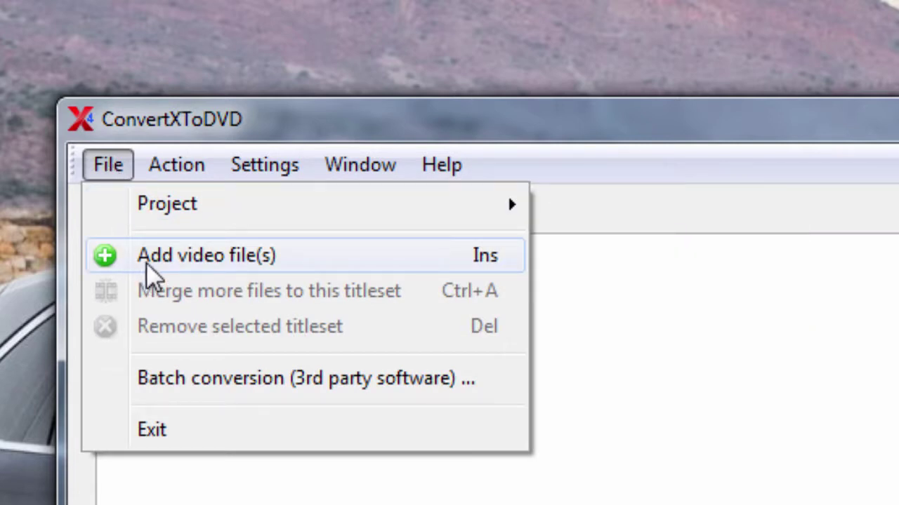
mouse_move(185, 176)
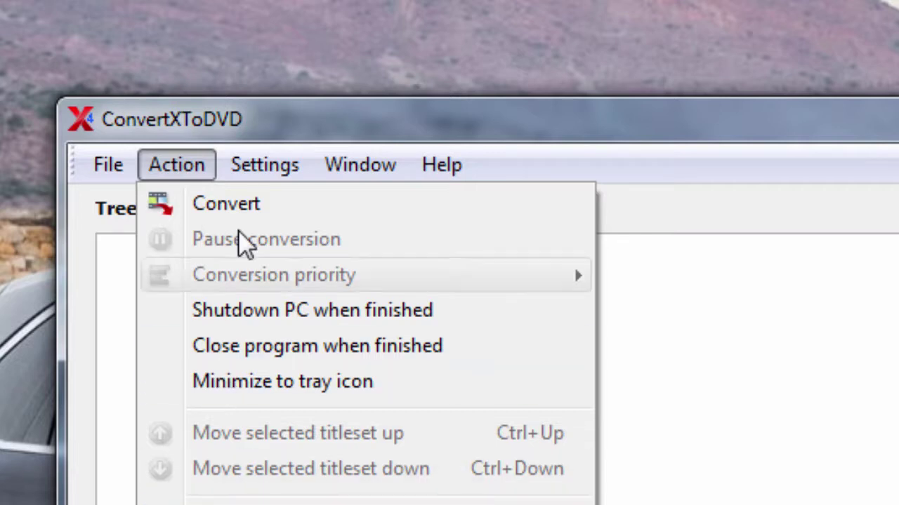
mouse_move(269, 171)
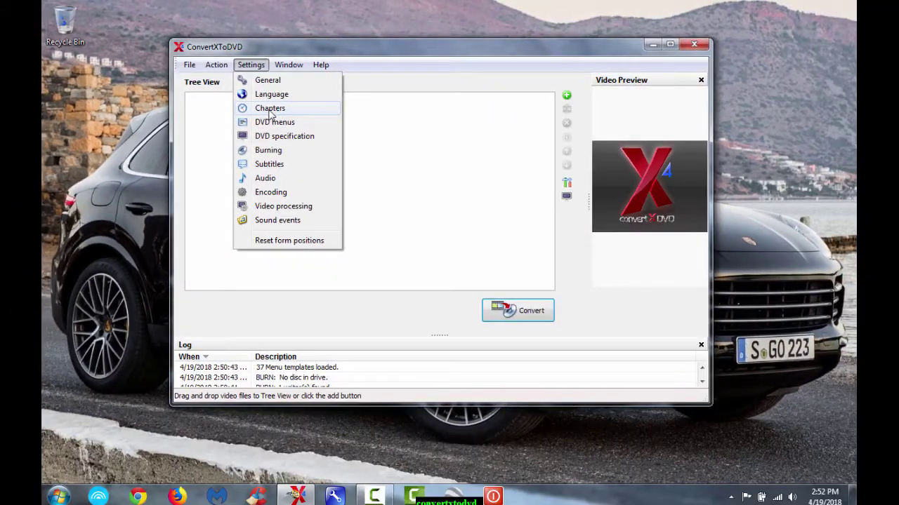
Step: Set chapters to be created every 20:00 in the Chapters settings
left_click(269, 110)
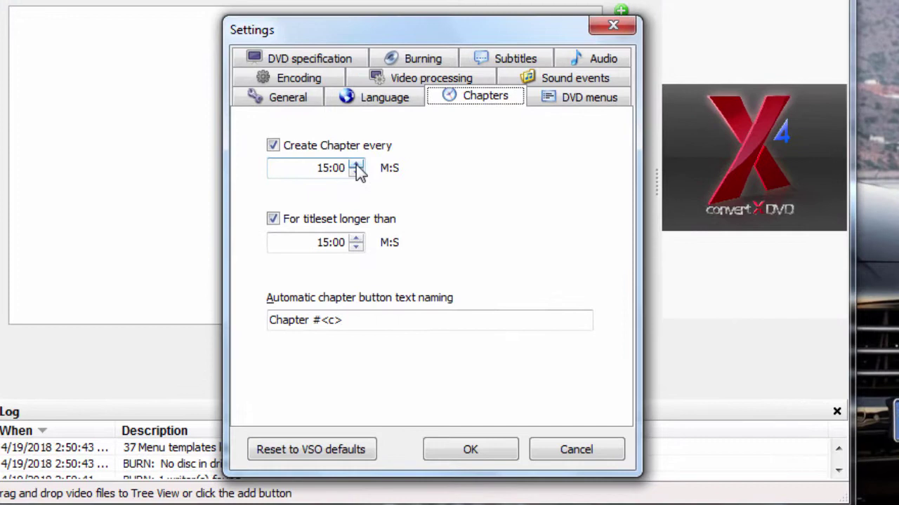
left_click_drag(356, 168, 355, 168)
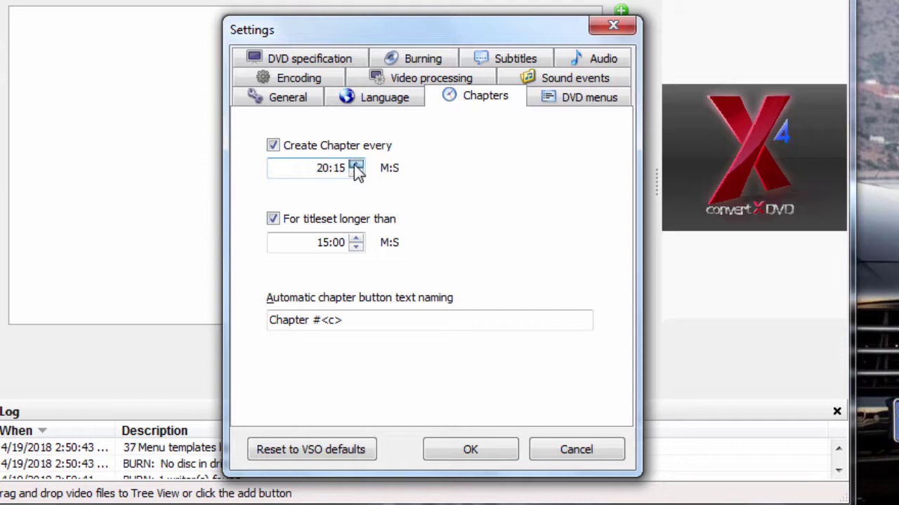
left_click(354, 172)
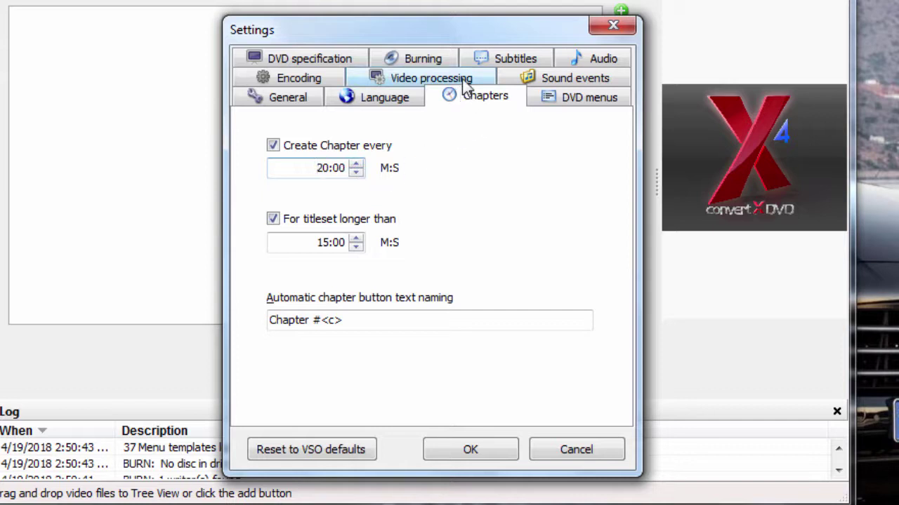
Step: Keep AC-3, 5.1 Channels as the audio conversion format
left_click(591, 58)
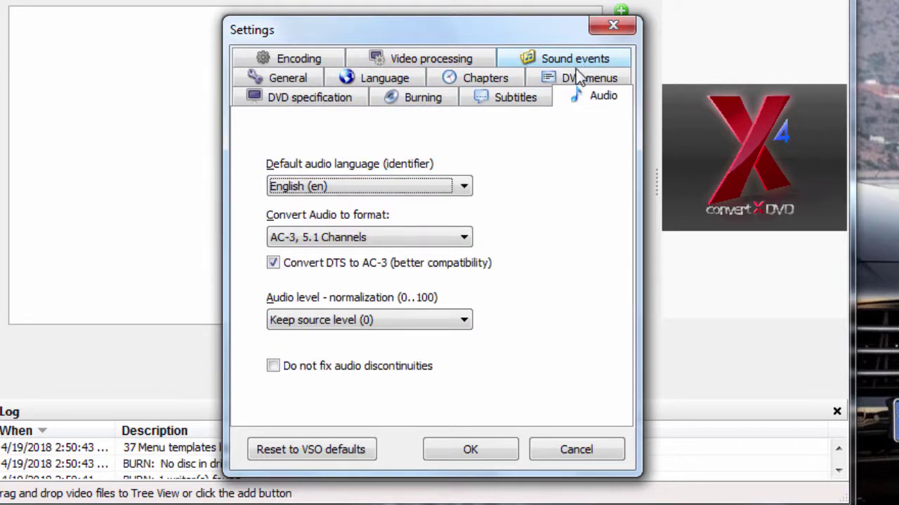
left_click(464, 239)
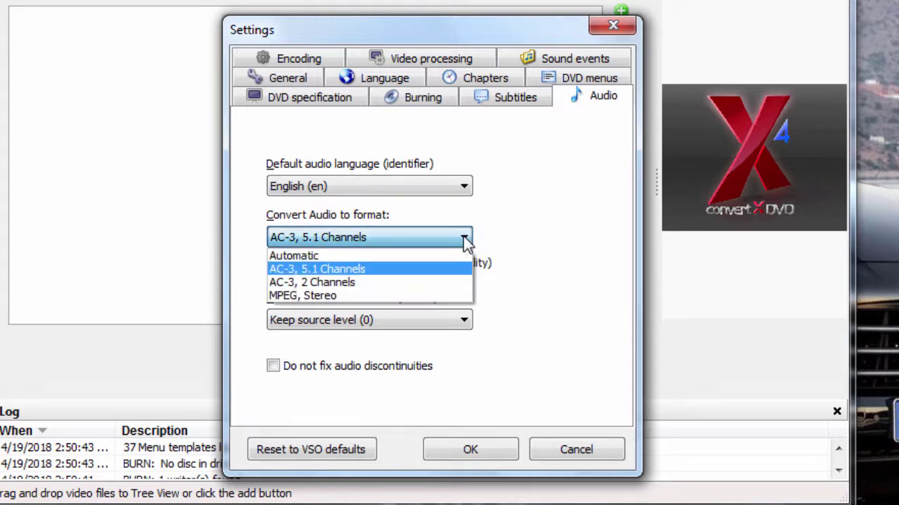
left_click(337, 269)
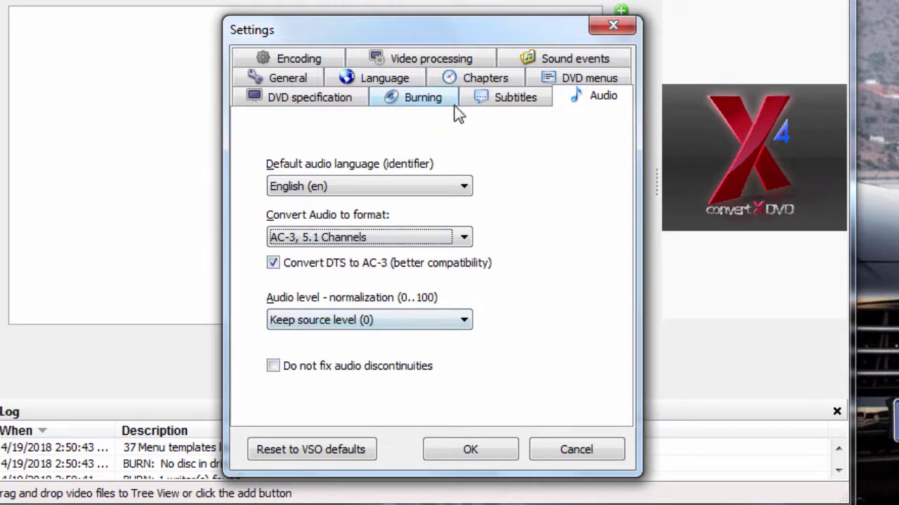
Step: Look through the Video processing, DVD specification, Subtitles and DVD menus settings tabs
left_click(416, 60)
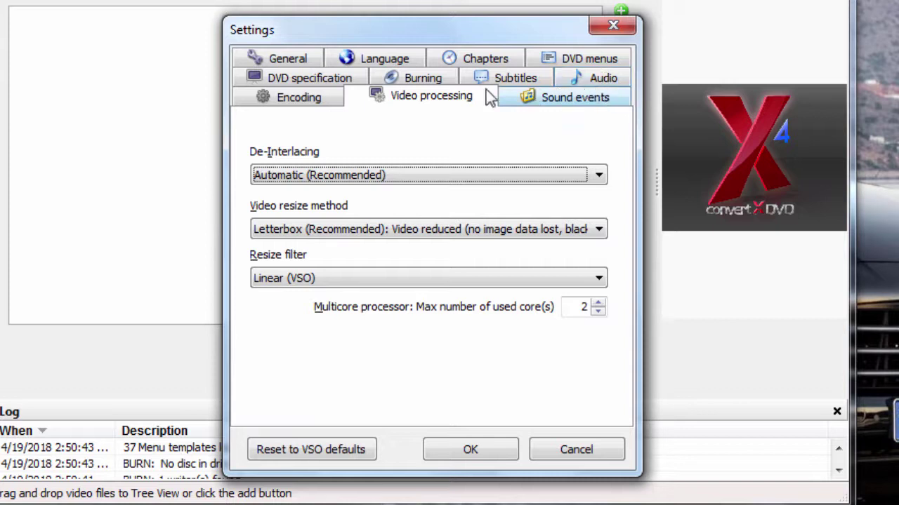
left_click(319, 81)
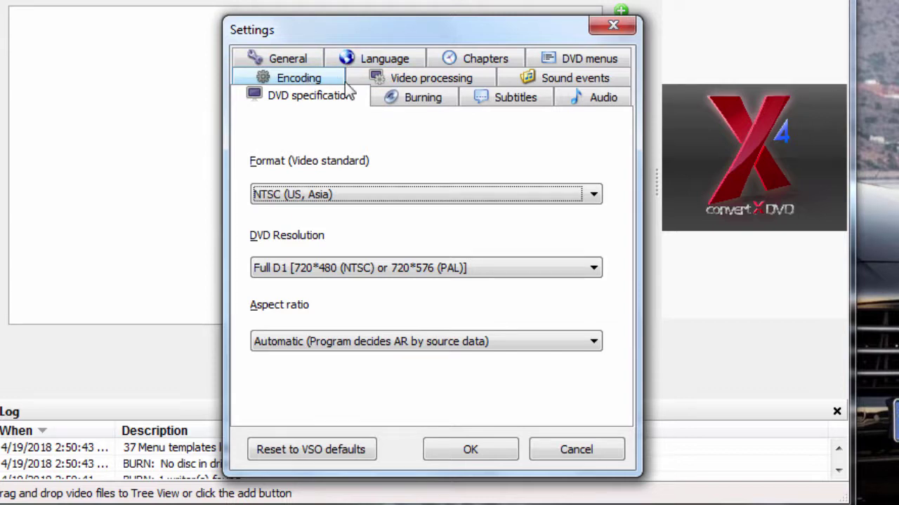
left_click(514, 102)
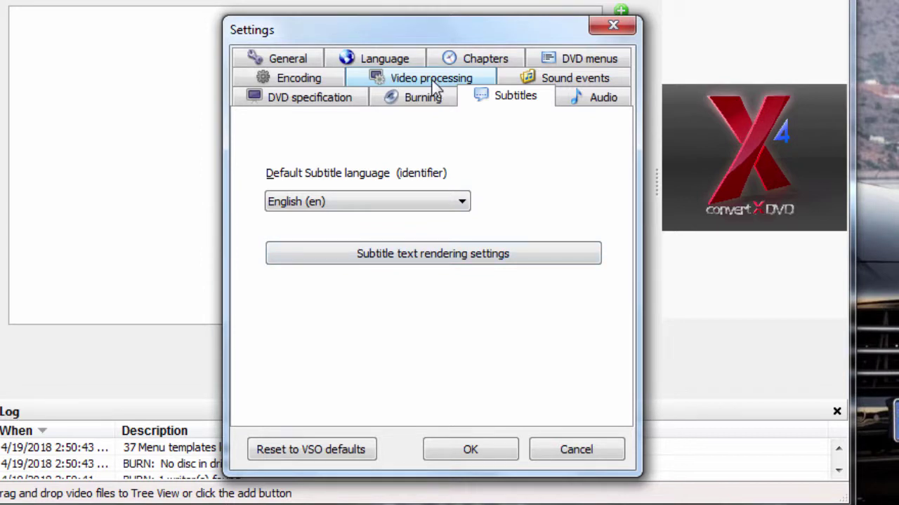
left_click(580, 61)
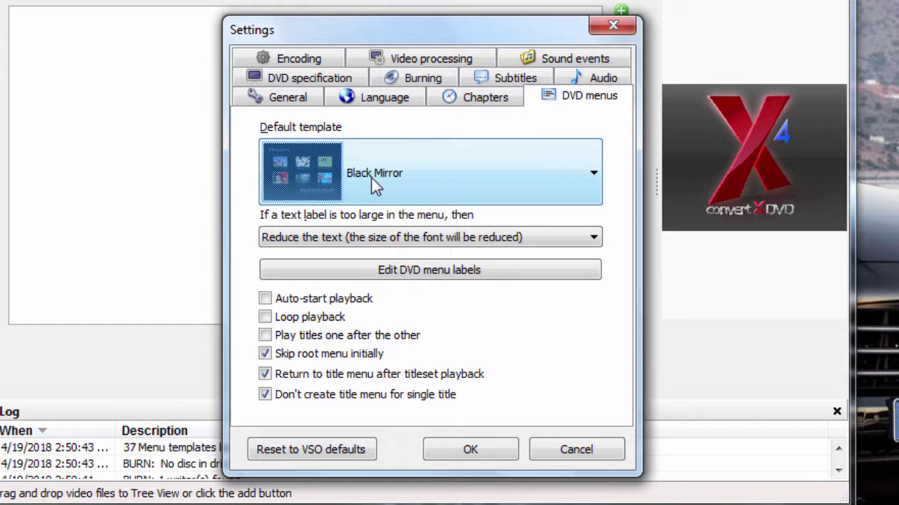
Step: Browse the menu templates, keep Black Mirror as default, and confirm the Settings with OK
left_click(593, 174)
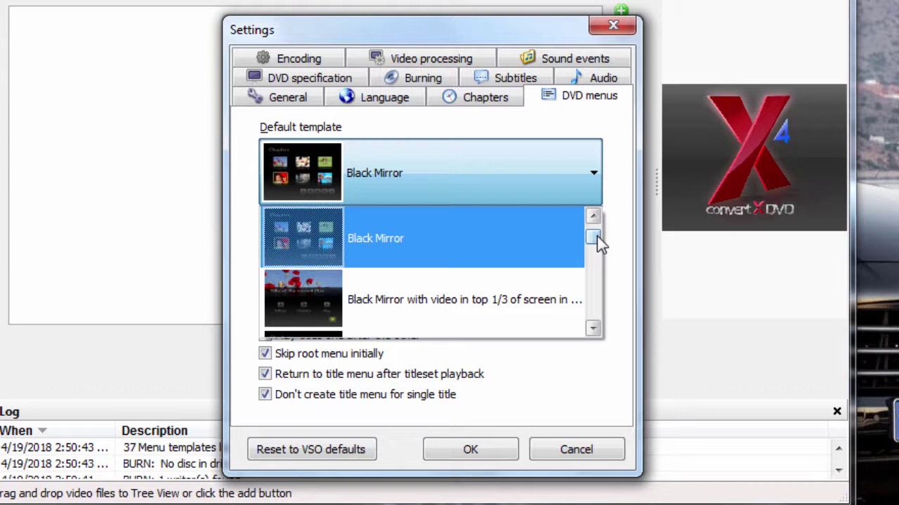
mouse_move(597, 236)
left_mouse_down()
mouse_move(599, 312)
mouse_move(605, 235)
left_mouse_up()
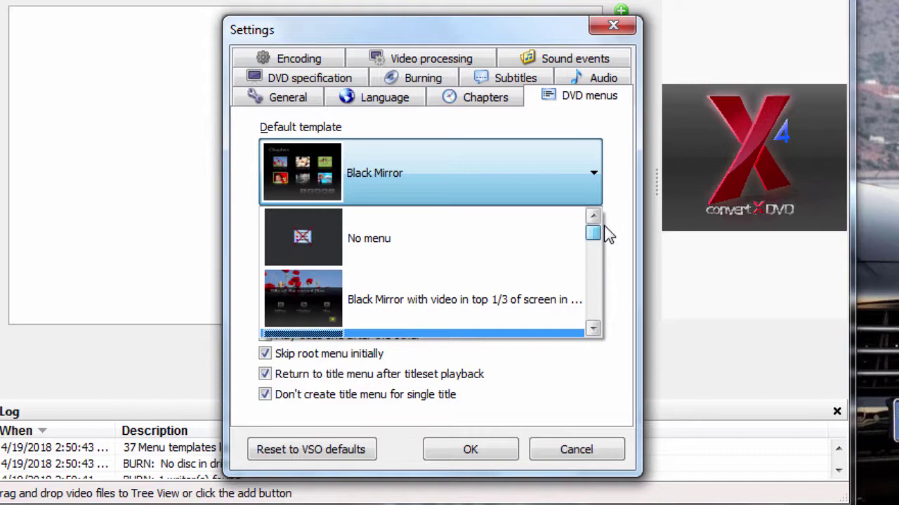
left_click(483, 453)
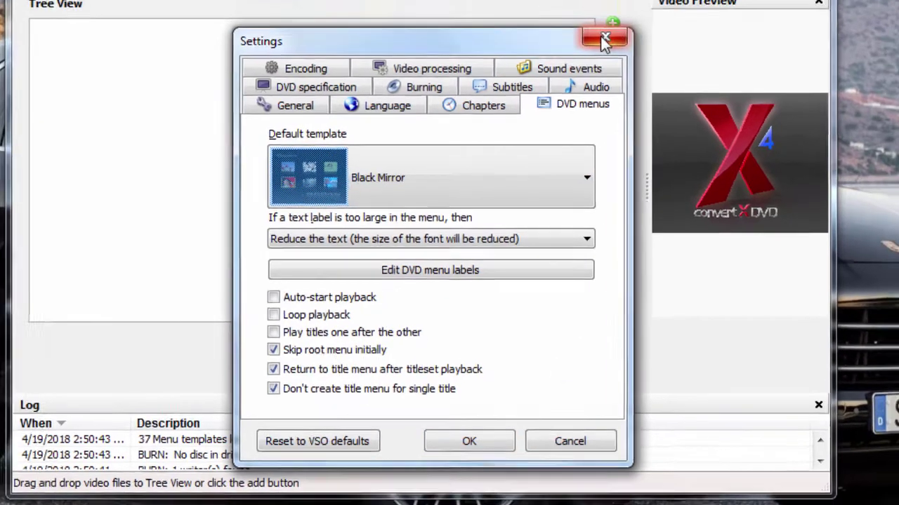
left_click(605, 41)
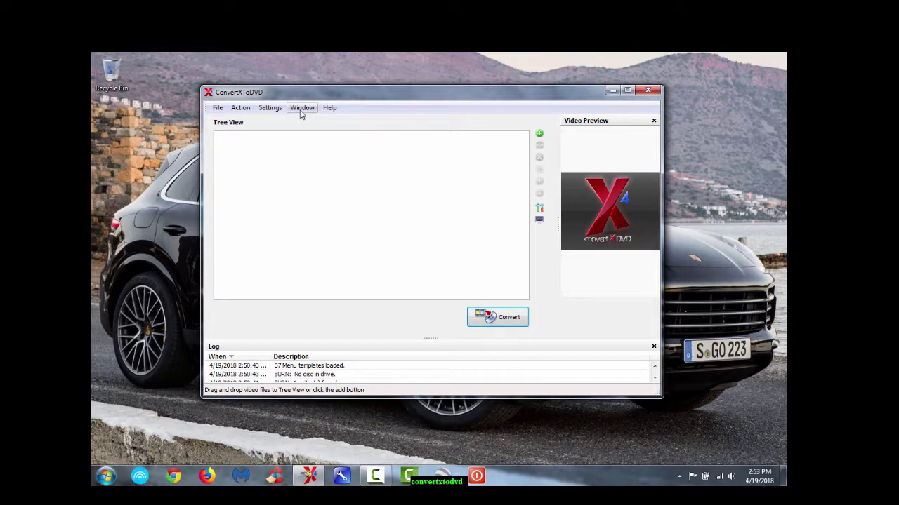
Step: Hide the video preview panel and then show it again
left_click(301, 108)
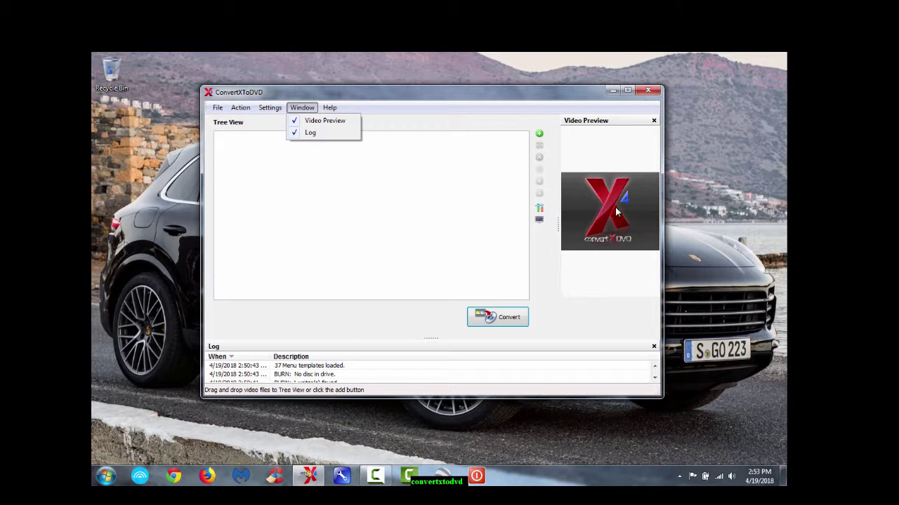
left_click(326, 122)
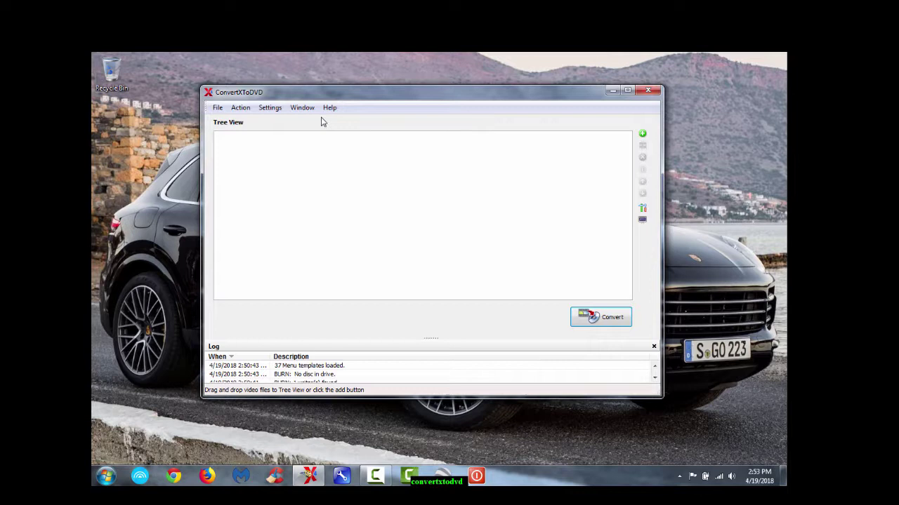
left_click(304, 108)
left_click(321, 122)
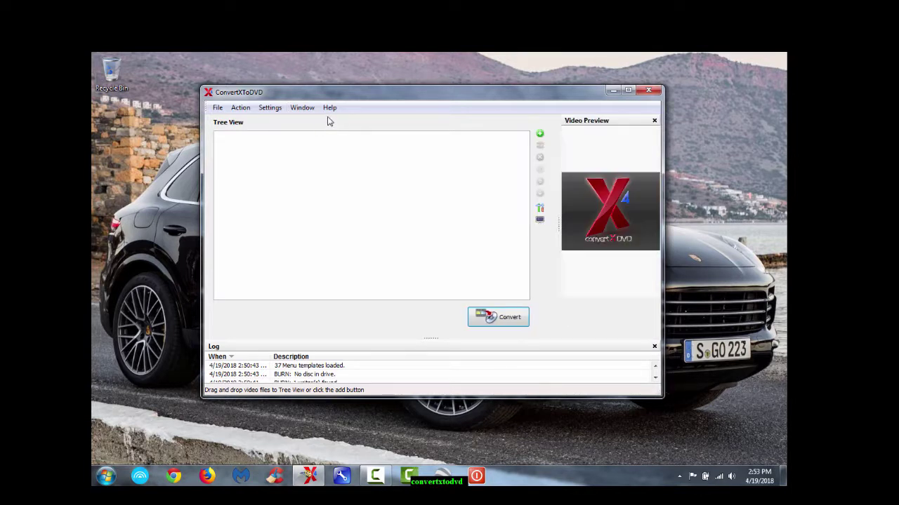
Step: Glance at the Help options, then bring up the File menu with Add video file(s)
left_click(330, 108)
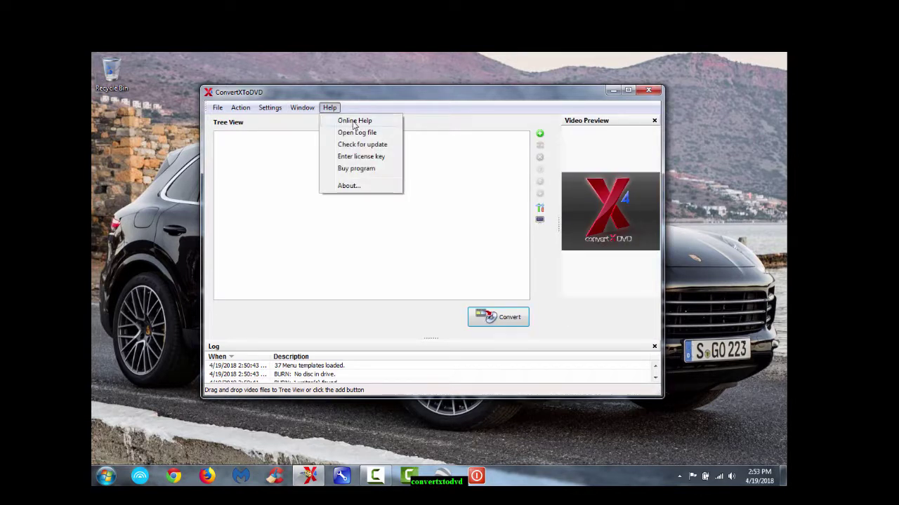
left_click(500, 205)
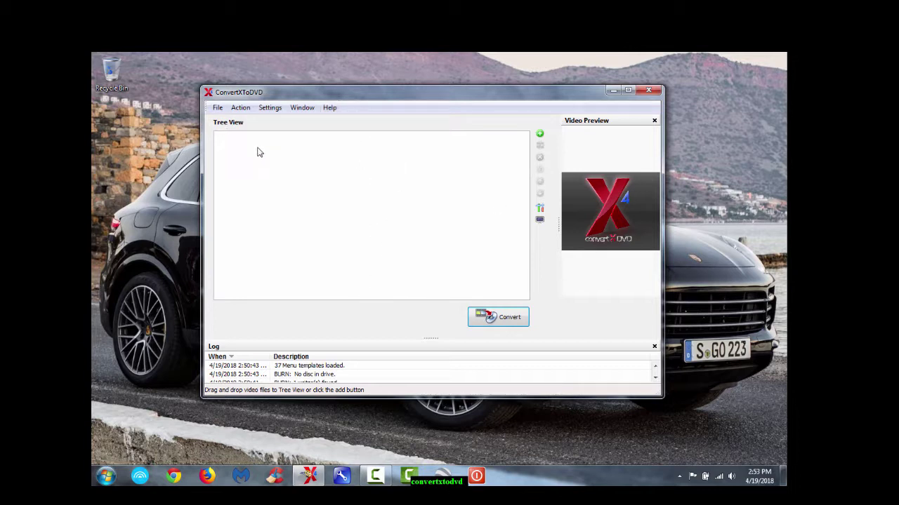
left_click(217, 107)
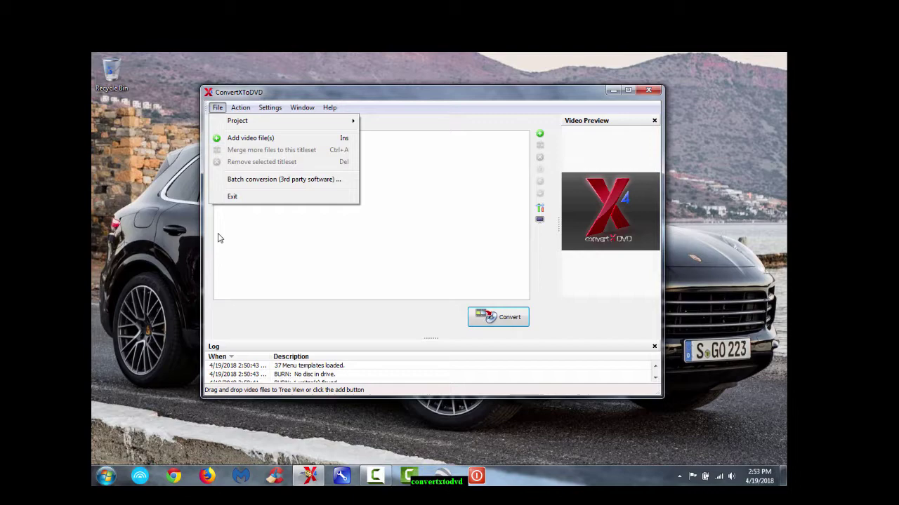
Step: Add the Den.Of.Thieves 2018 video as Titleset #1 via the Add file picker
left_click(249, 235)
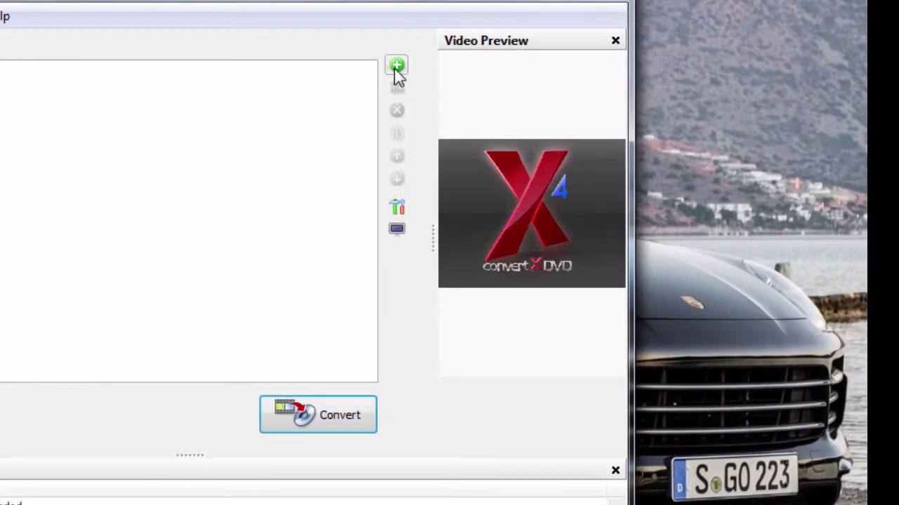
left_click(397, 65)
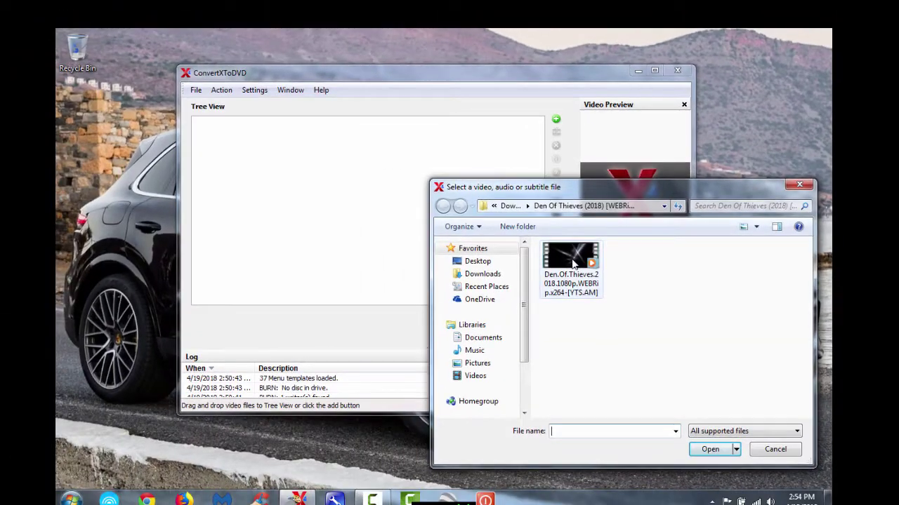
left_click(574, 263)
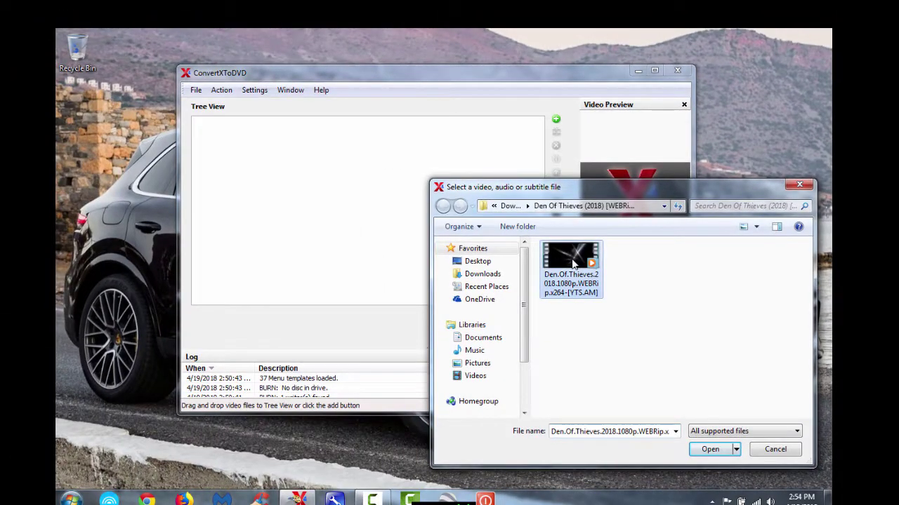
left_click(711, 450)
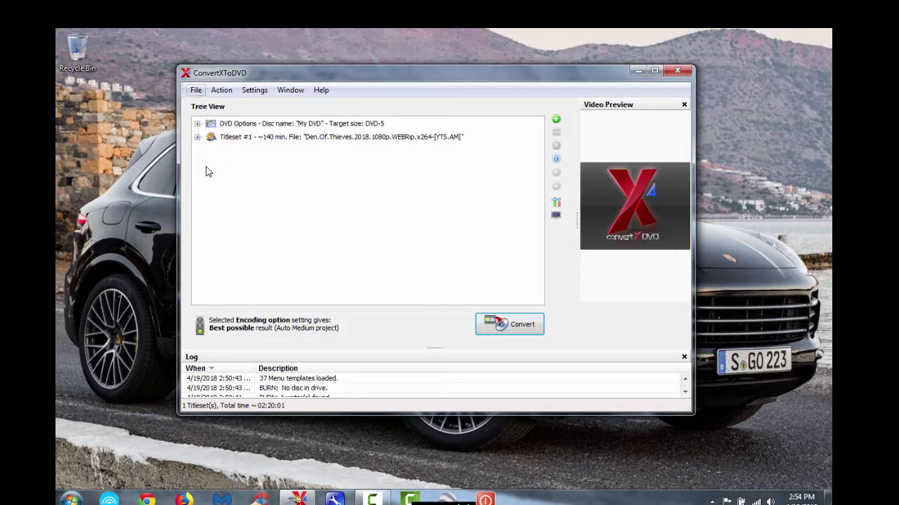
Step: Drag The Debt Collector video from Downloads in Explorer into the project as Titleset #2
left_click(72, 499)
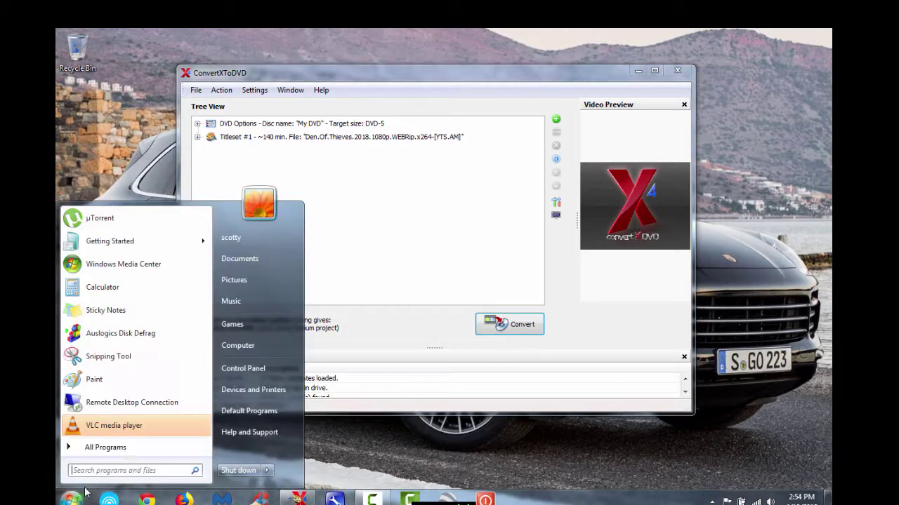
left_click(242, 239)
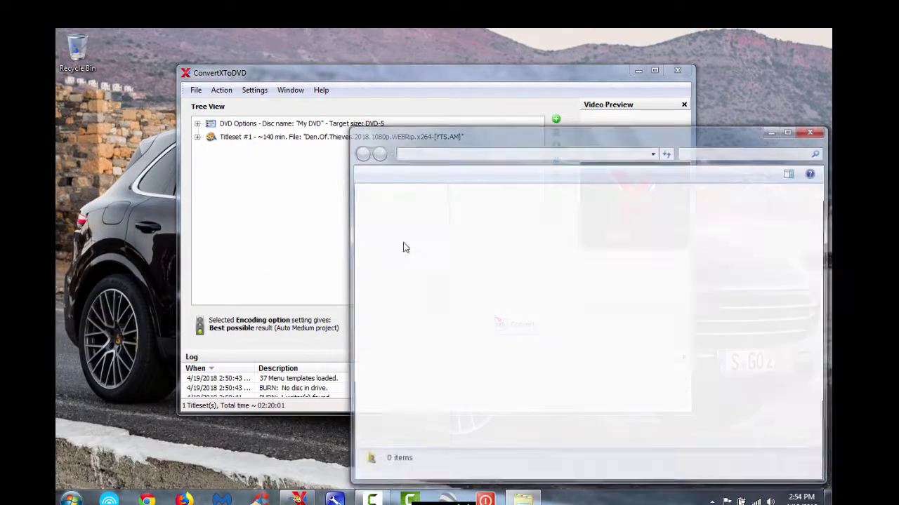
left_click(414, 222)
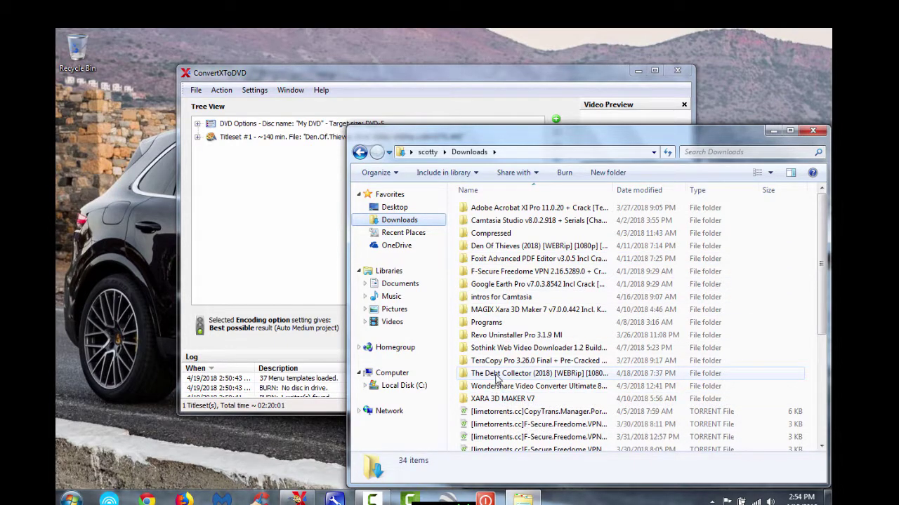
double_click(497, 379)
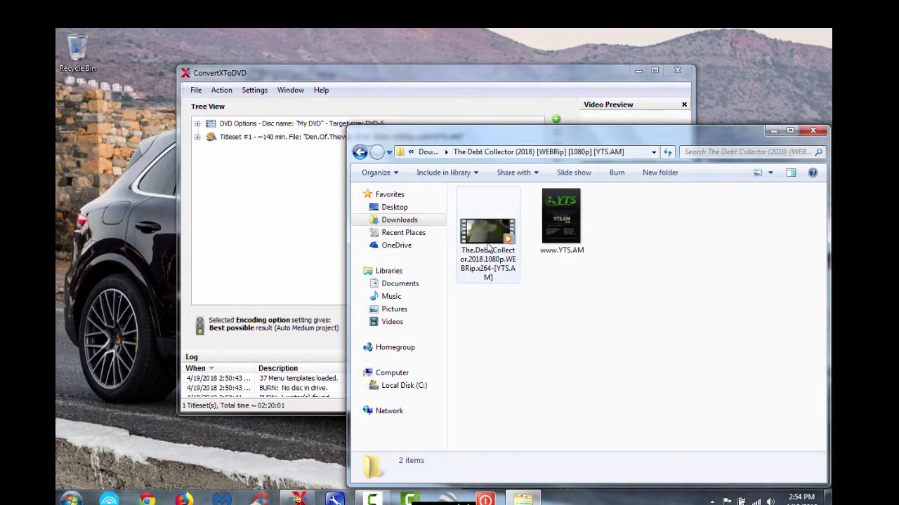
left_click_drag(488, 248, 233, 204)
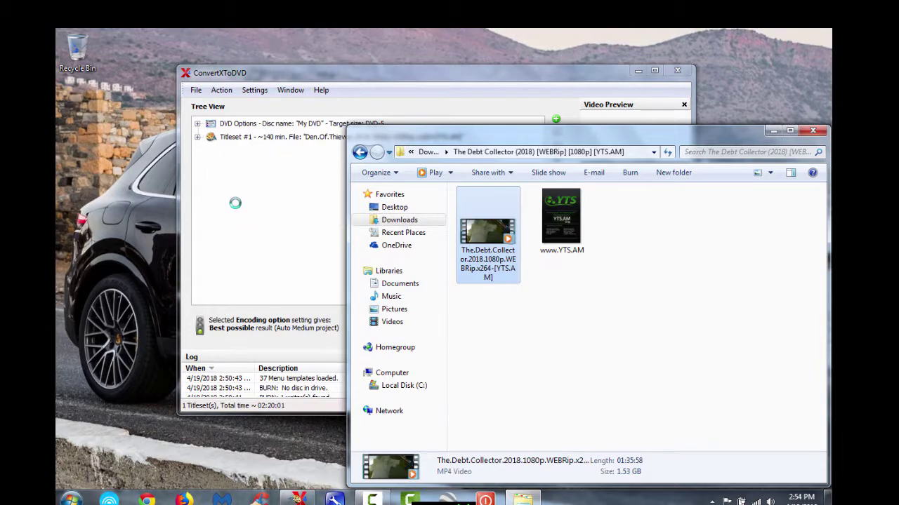
left_click(813, 132)
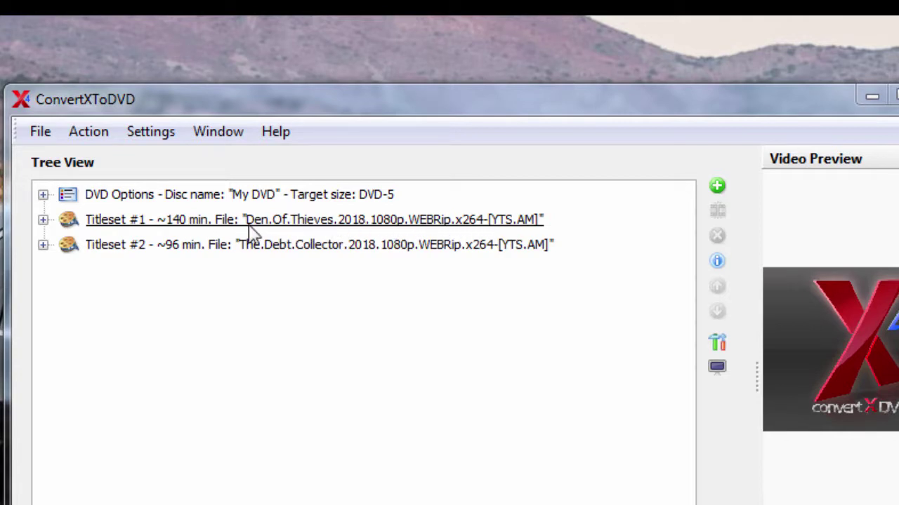
Step: Rename the first titleset to Den.Of.Thieves by trimming its release text
right_click(518, 227)
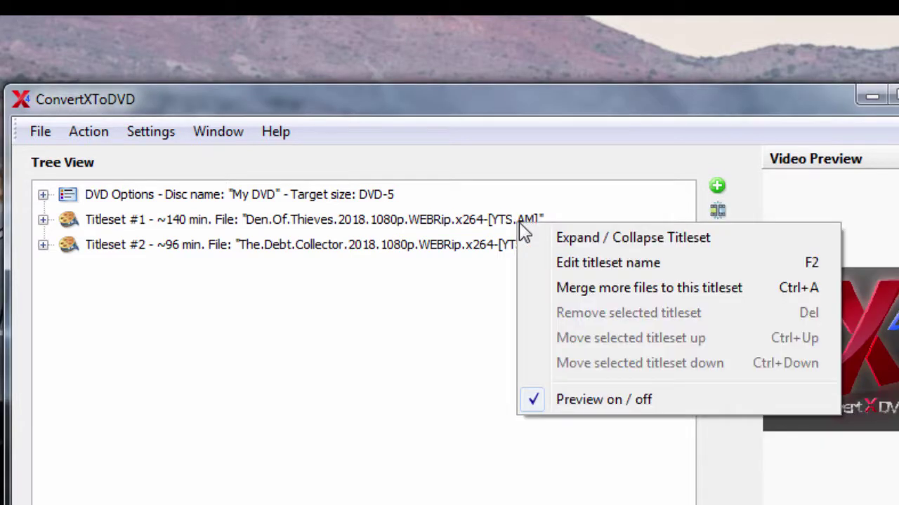
left_click(585, 269)
left_click(415, 222)
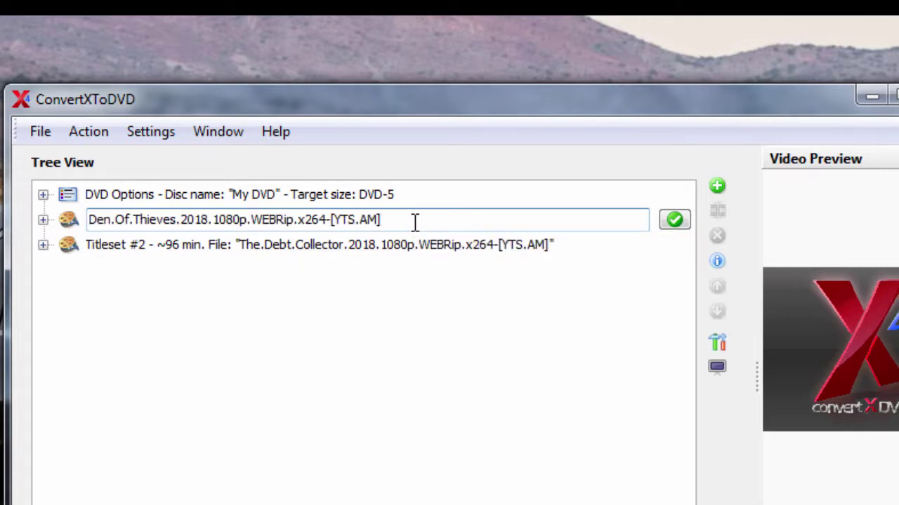
key("BackSpace")
key("BackSpace")
key("BackSpace")
key("BackSpace")
key("BackSpace")
key("BackSpace")
key("BackSpace")
key("BackSpace")
key("BackSpace")
key("BackSpace")
key("BackSpace")
key("BackSpace")
key("BackSpace")
key("BackSpace")
key("BackSpace")
key("BackSpace")
key("BackSpace")
key("BackSpace")
key("BackSpace")
key("BackSpace")
key("BackSpace")
key("BackSpace")
key("BackSpace")
key("BackSpace")
key("BackSpace")
key("BackSpace")
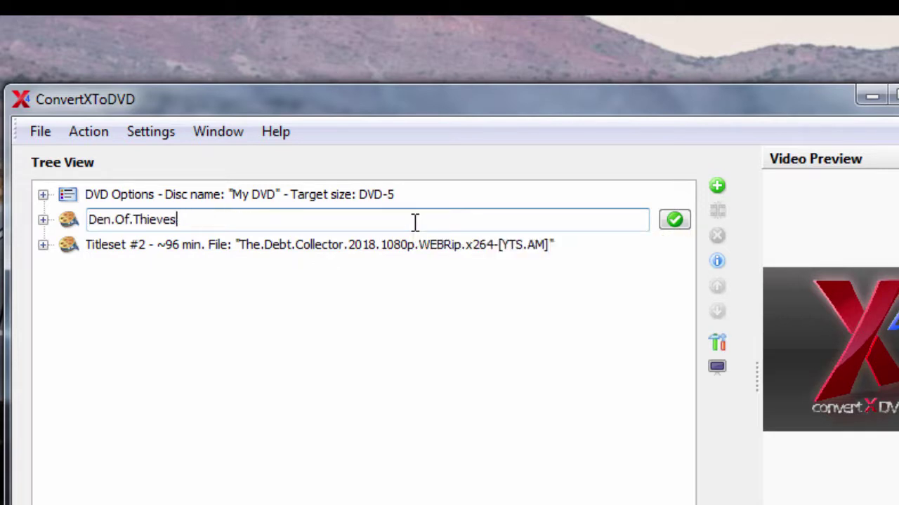
key("Return")
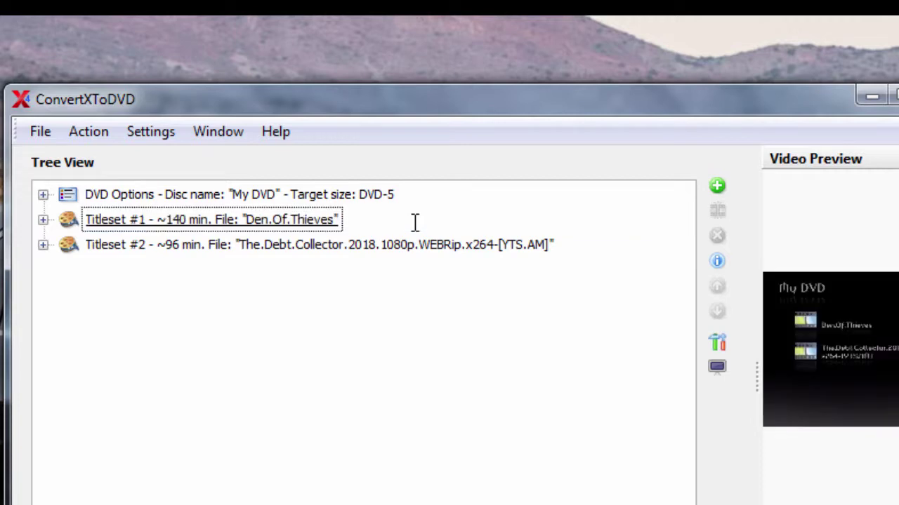
Step: Rename the second titleset to The.Debt.Collector by trimming its release text
right_click(537, 247)
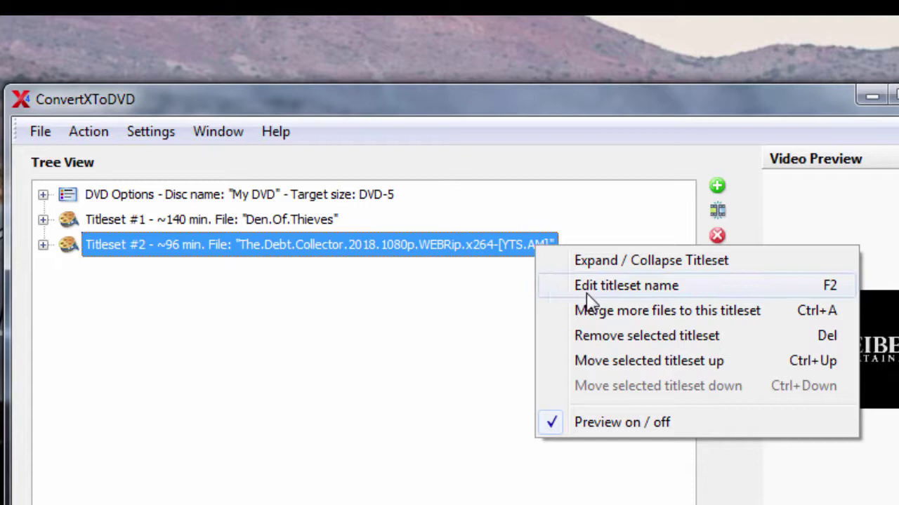
left_click(593, 288)
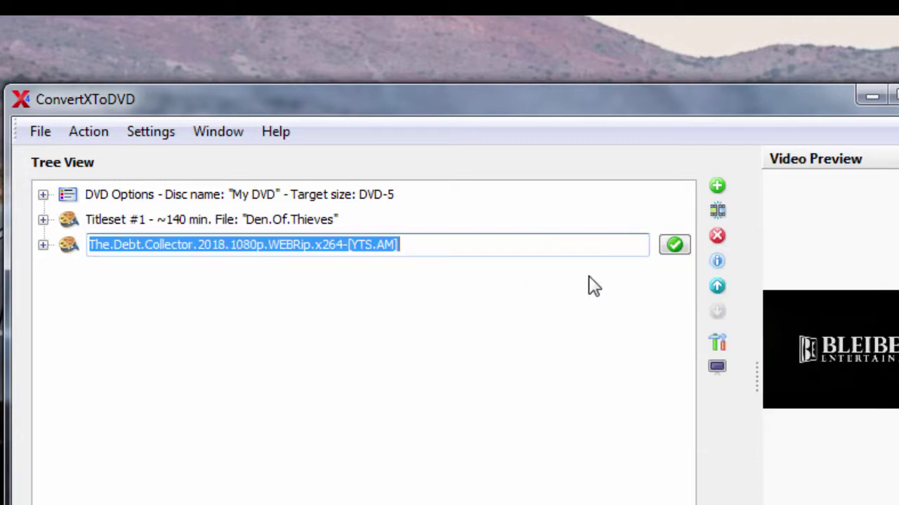
left_click(465, 242)
key("BackSpace")
key("BackSpace")
key("BackSpace")
key("BackSpace")
key("BackSpace")
key("BackSpace")
key("BackSpace")
key("BackSpace")
key("BackSpace")
key("BackSpace")
key("BackSpace")
key("BackSpace")
key("BackSpace")
key("BackSpace")
key("BackSpace")
key("BackSpace")
key("BackSpace")
key("BackSpace")
key("BackSpace")
key("BackSpace")
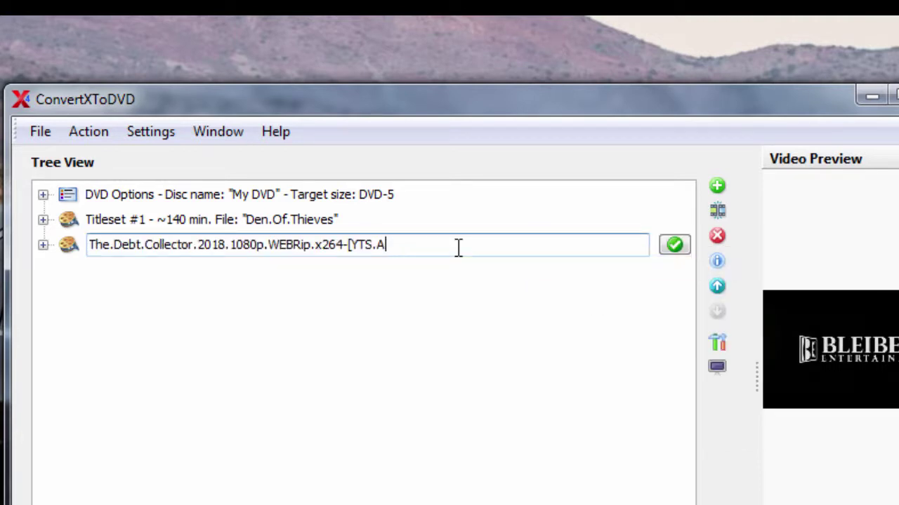
key("BackSpace")
key("BackSpace")
key("BackSpace")
key("BackSpace")
key("BackSpace")
key("BackSpace")
key("BackSpace")
key("BackSpace")
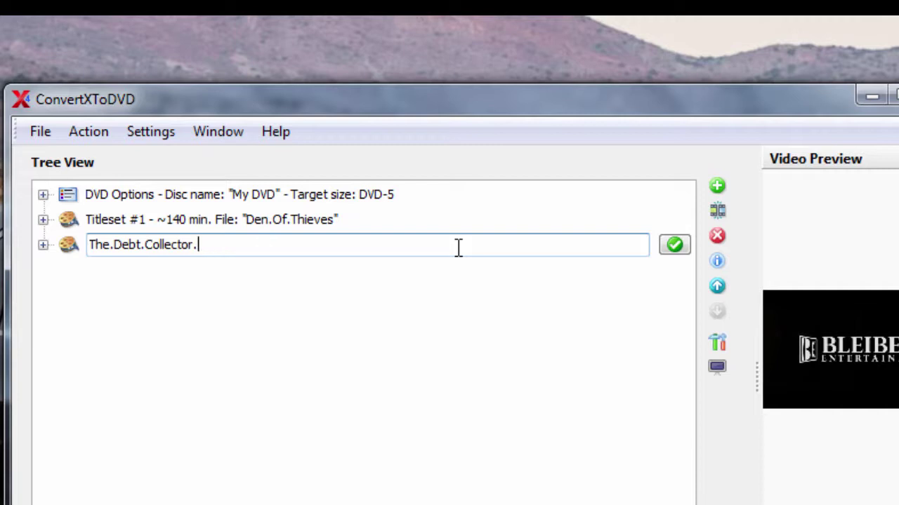
key("Return")
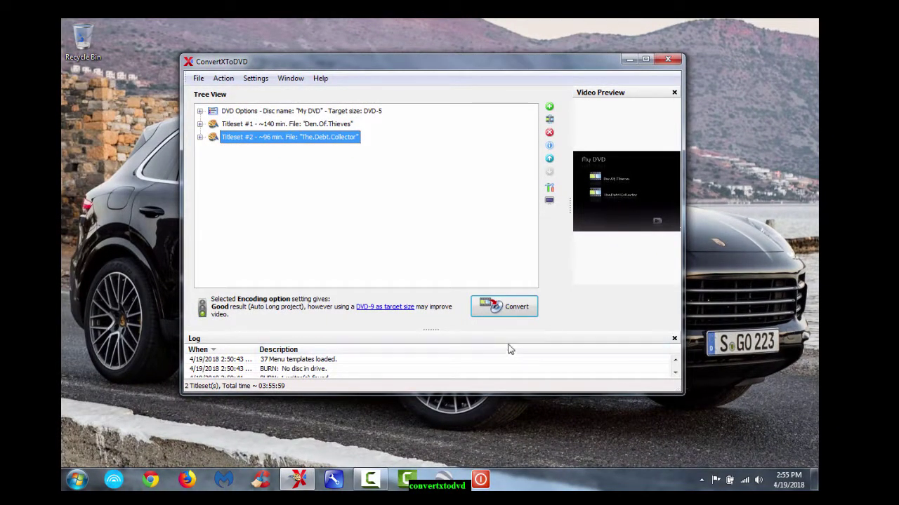
Step: Start converting the Den.Of.Thieves and The.Debt.Collector project to a DVD-5 disc
left_click(513, 310)
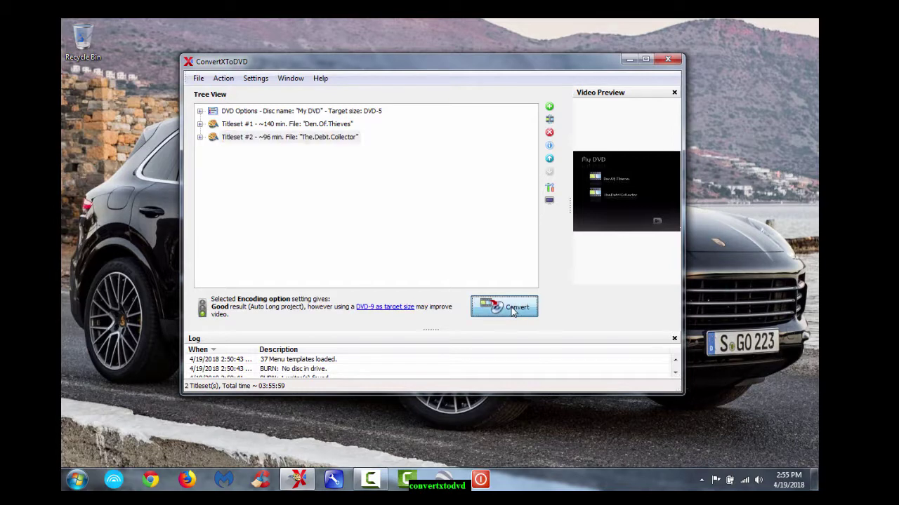